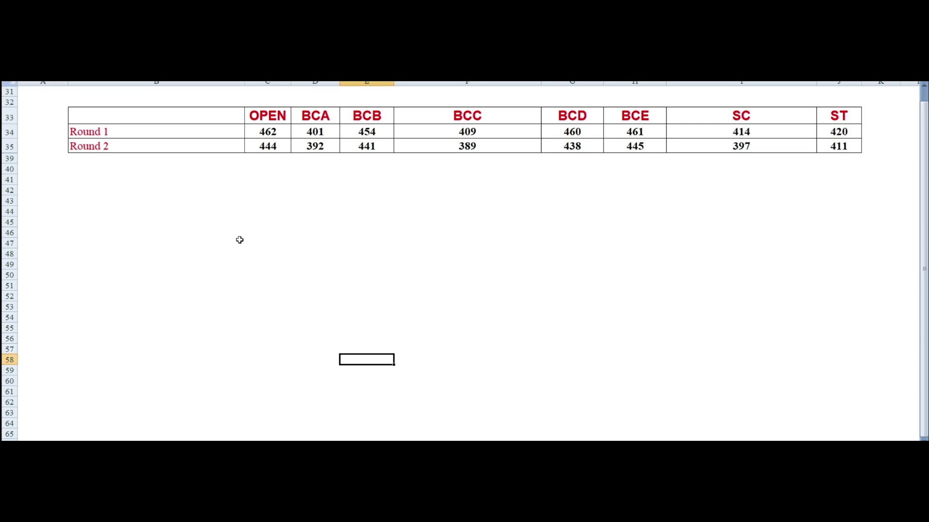
Step: Review the Round 2 cutoff marks for every category from OPEN to ST
{"action": "left_click", "coordinate": [264, 148]}
{"action": "left_click", "coordinate": [315, 150]}
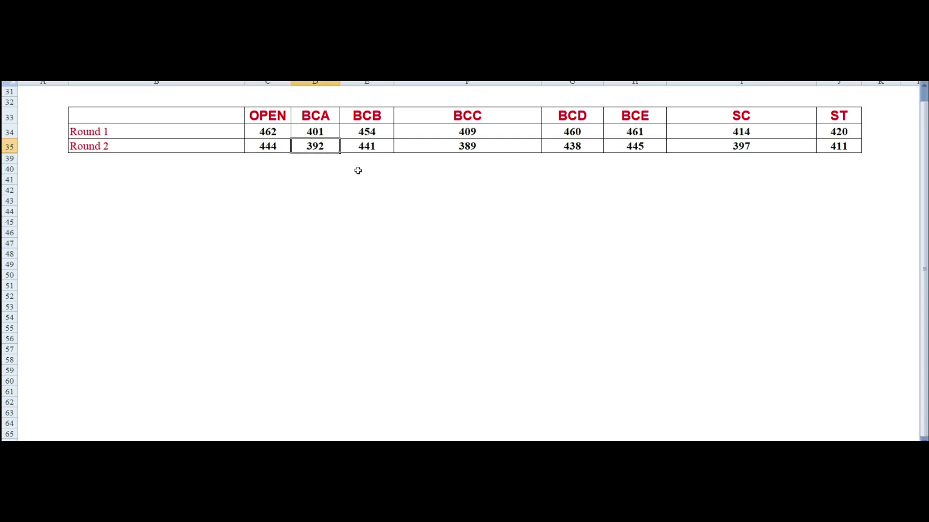
{"action": "left_click", "coordinate": [386, 147]}
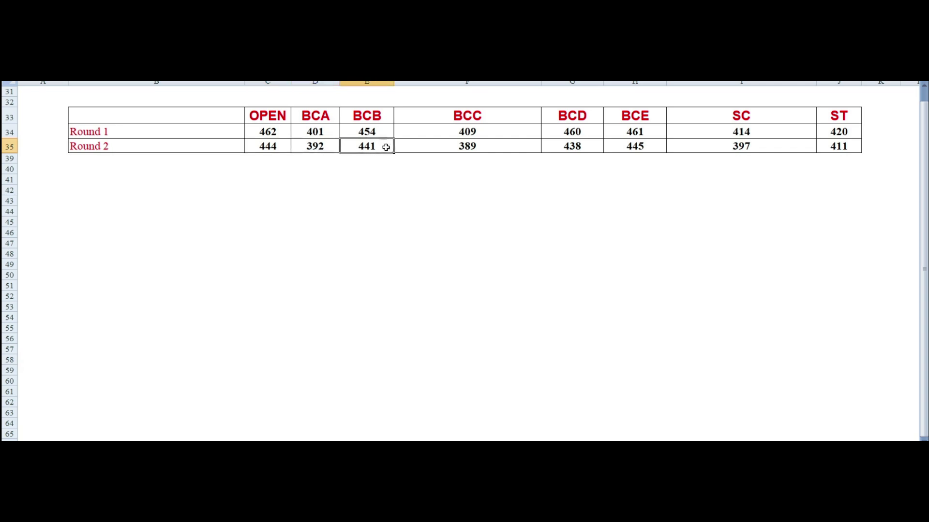
{"action": "left_click", "coordinate": [505, 150]}
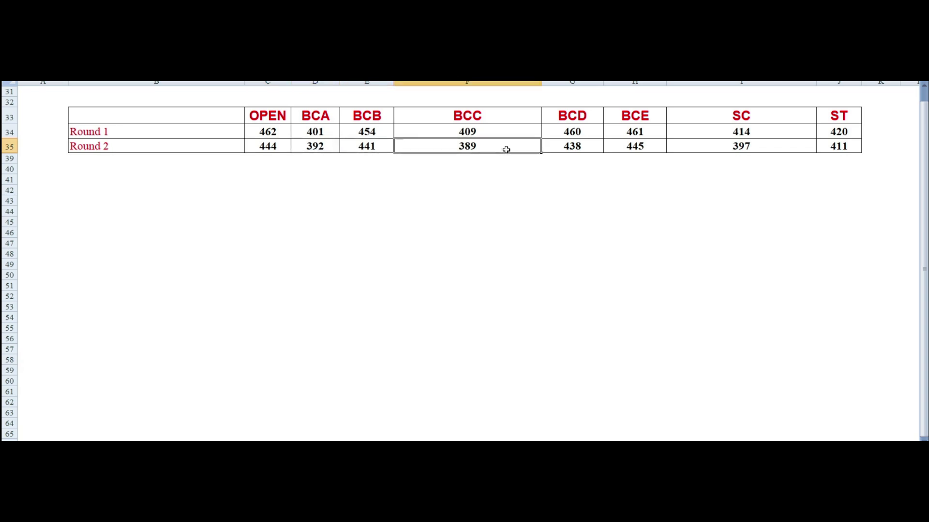
{"action": "left_click", "coordinate": [576, 146]}
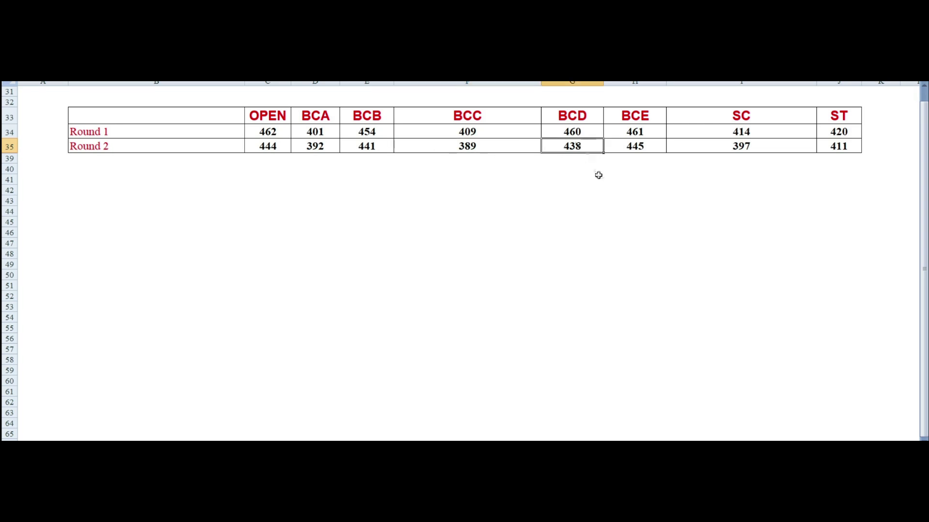
{"action": "left_click", "coordinate": [633, 147]}
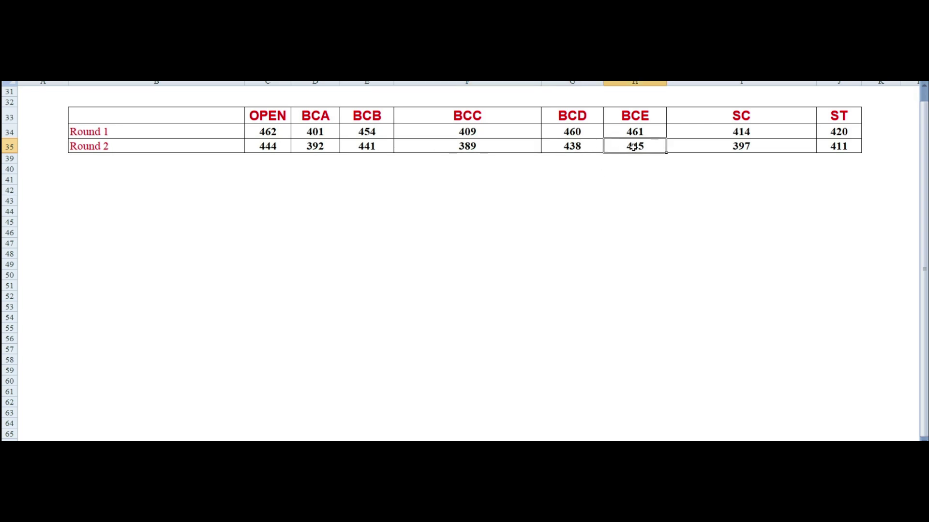
{"action": "left_click", "coordinate": [761, 150]}
{"action": "left_click", "coordinate": [853, 149]}
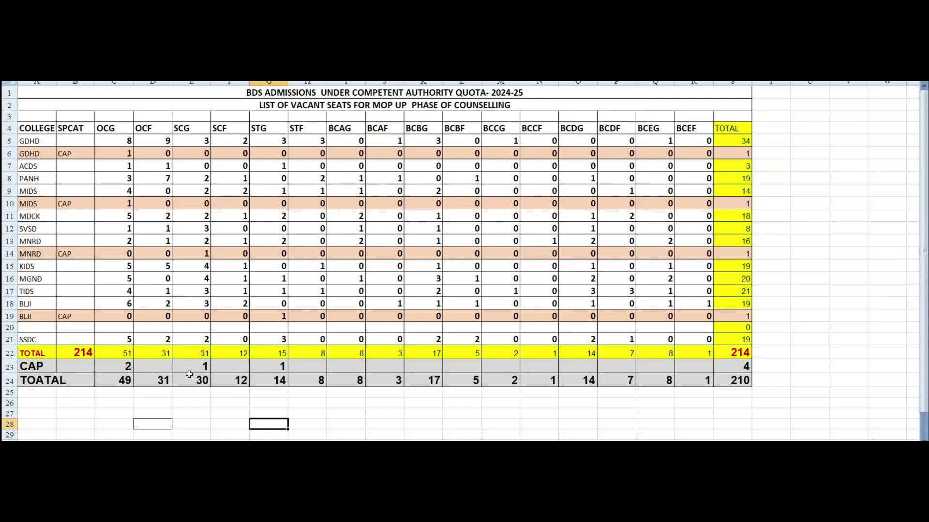
Step: Examine the CAP and final total rows of the vacant seats table across all categories
{"action": "left_click_drag", "start_coordinate": [116, 367], "coordinate": [744, 387]}
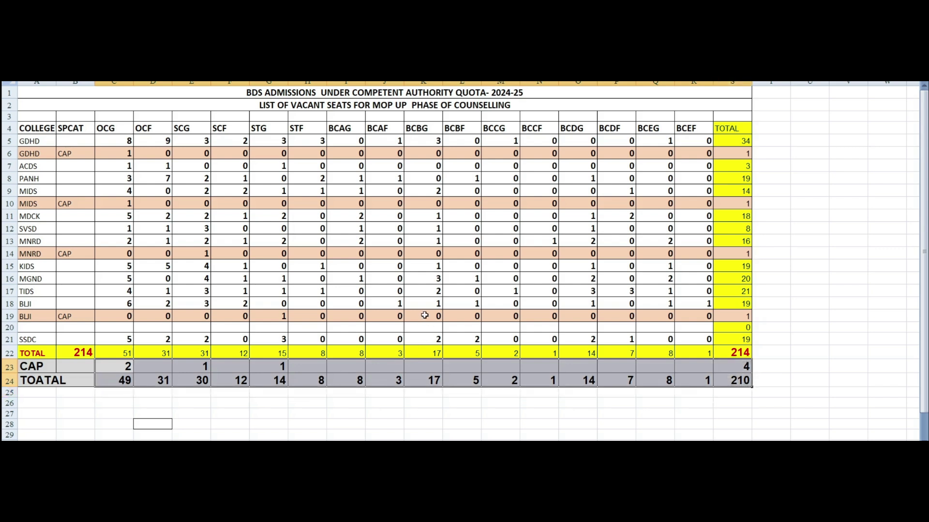
{"action": "left_click", "coordinate": [114, 403]}
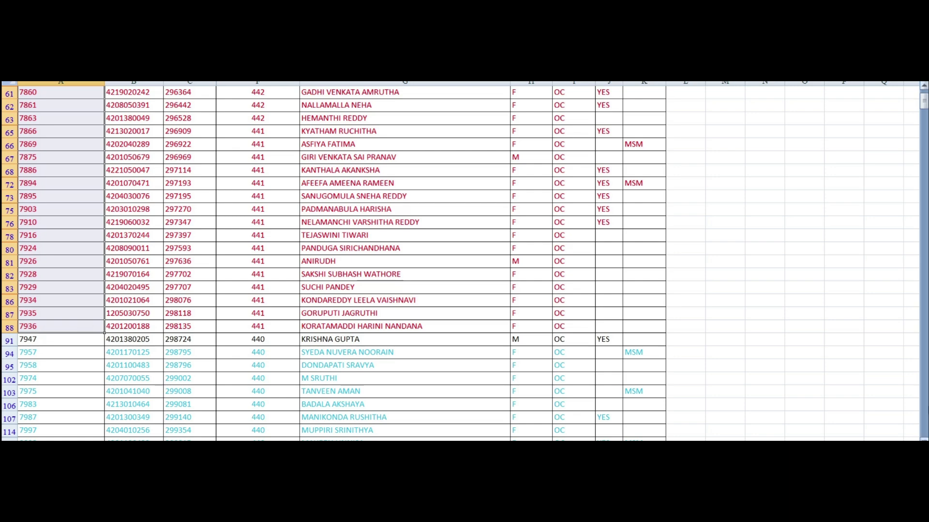
Step: Check the marks and state merit rank of the last red candidate in the OC list, row 88
{"action": "left_click_drag", "start_coordinate": [924, 112], "coordinate": [924, 106]}
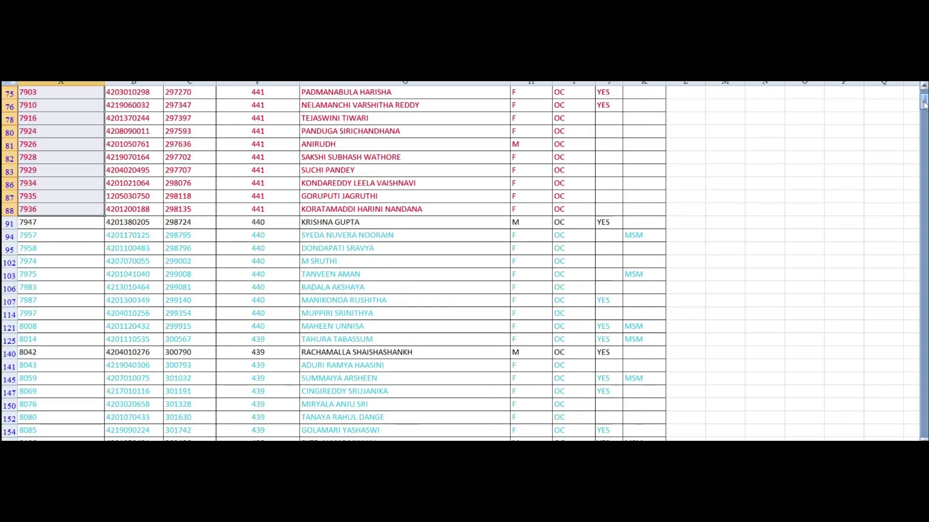
{"action": "left_click", "coordinate": [247, 211]}
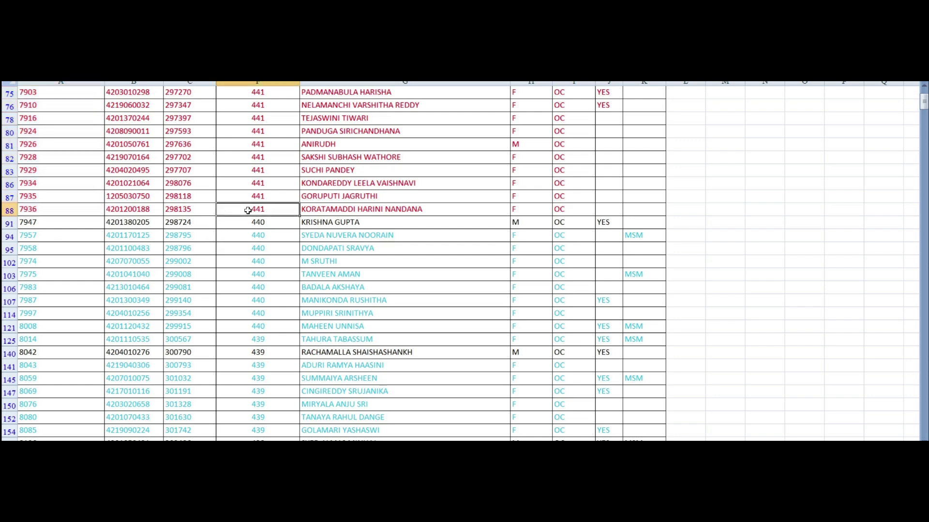
{"action": "left_click", "coordinate": [71, 212]}
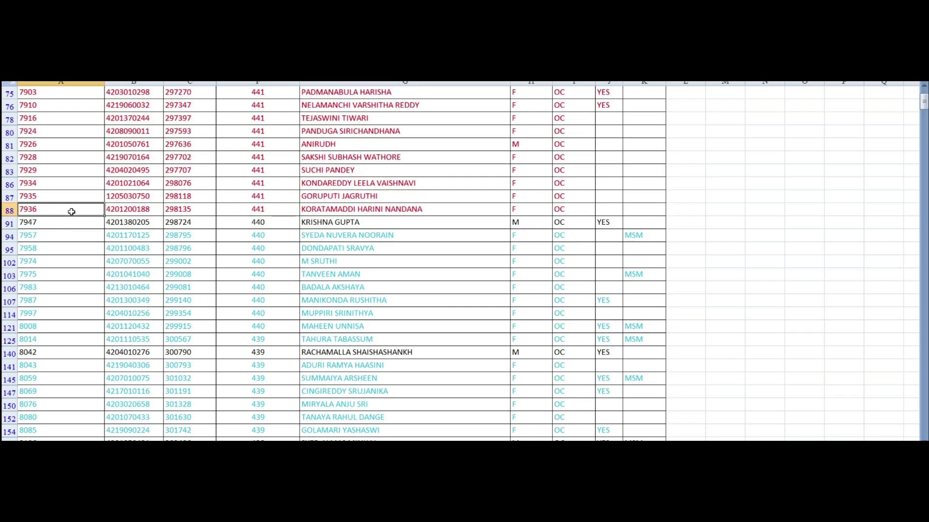
Step: Filter the OC list to female candidates and select the state merit ranks of the cyan rows from row 94
{"action": "key", "text": "ctrl+Home"}
{"action": "left_click", "coordinate": [547, 138]}
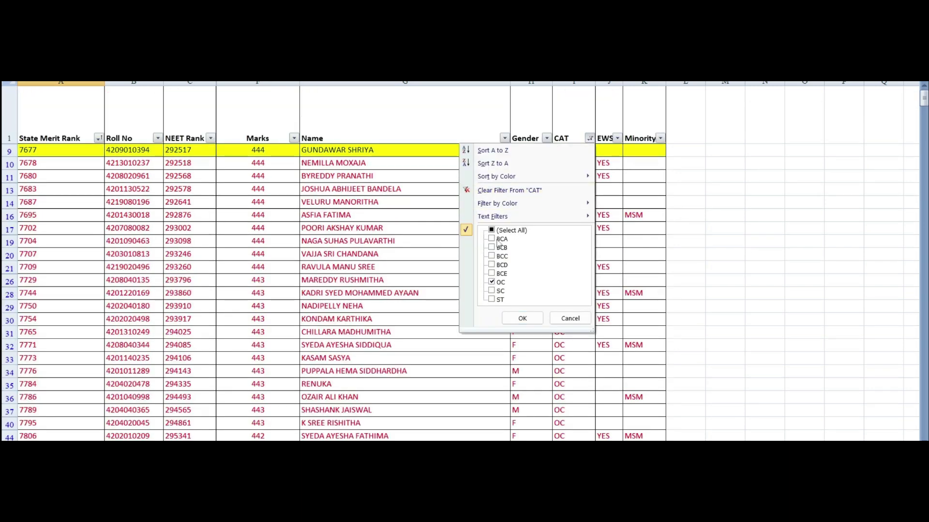
{"action": "left_click", "coordinate": [448, 247]}
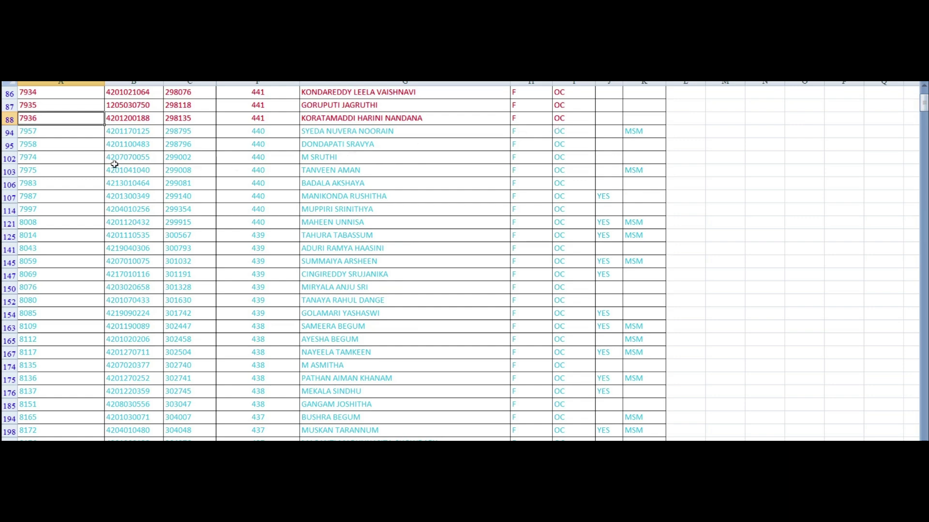
{"action": "left_click_drag", "start_coordinate": [50, 132], "coordinate": [71, 342]}
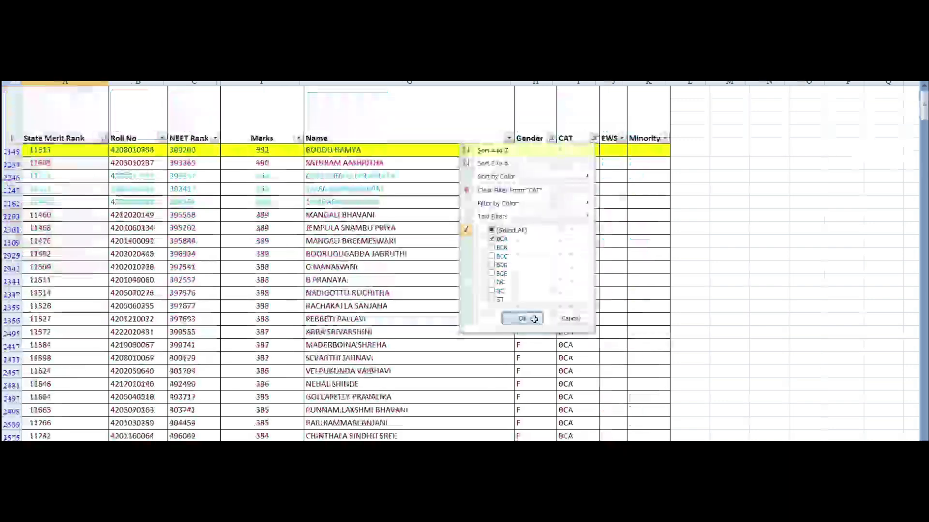
Step: Filter the list to category BCA and check the red rows, ending with the marks and merit rank in row 2245
{"action": "left_click", "coordinate": [517, 318]}
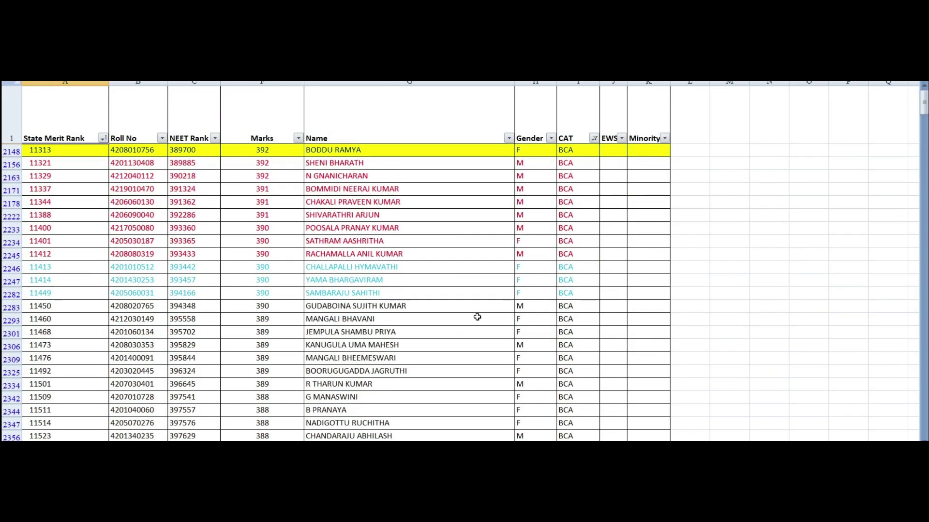
{"action": "left_click_drag", "start_coordinate": [41, 164], "coordinate": [65, 251]}
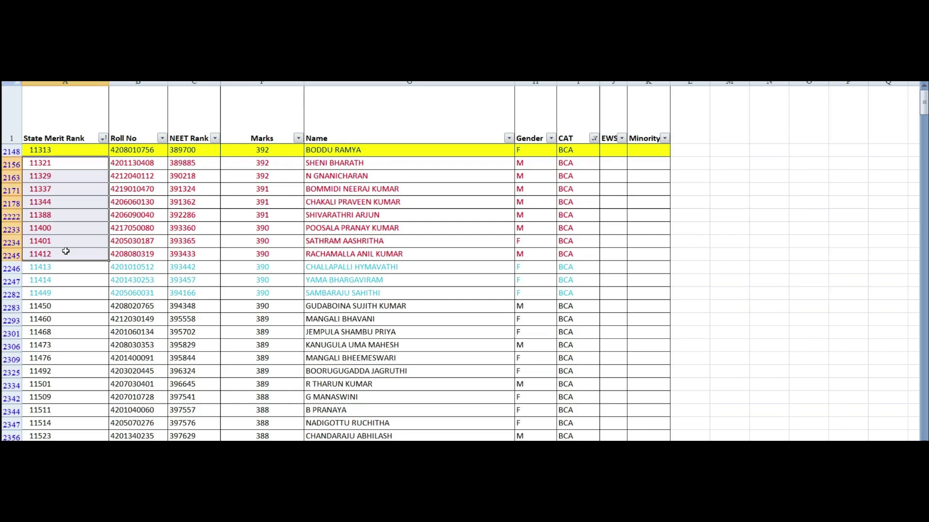
{"action": "left_click", "coordinate": [66, 252]}
{"action": "left_click", "coordinate": [272, 255]}
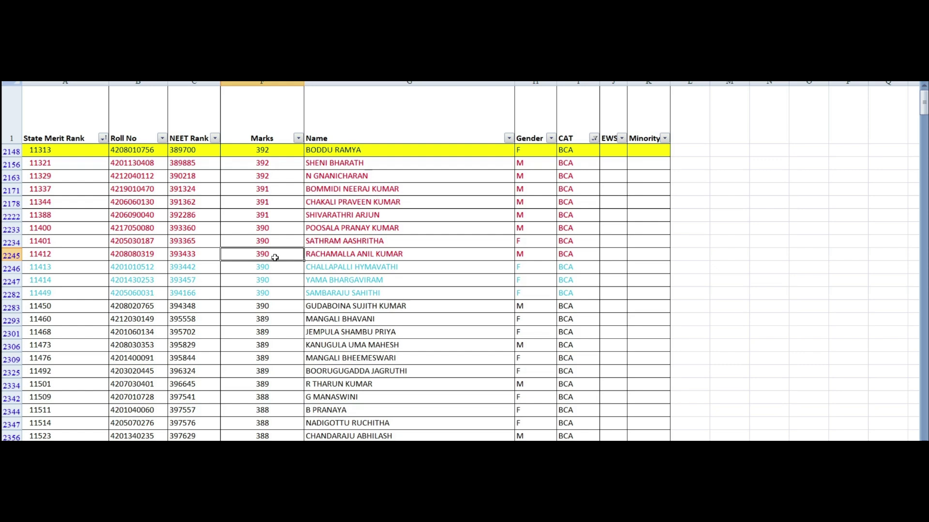
{"action": "left_click", "coordinate": [90, 258]}
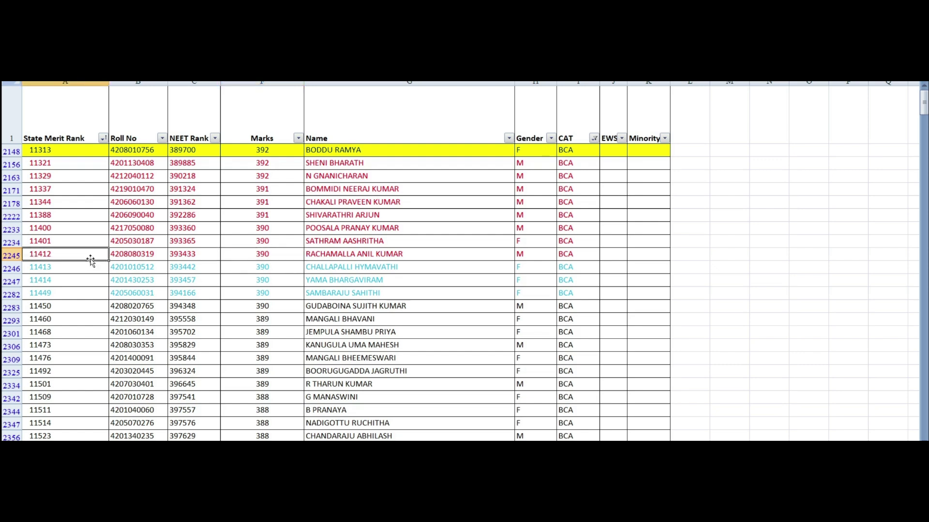
Step: Filter the BCA list to female candidates and check the marks and merit rank of the last cyan row, 2282
{"action": "left_click", "coordinate": [551, 138]}
{"action": "left_click", "coordinate": [453, 247]}
{"action": "left_click", "coordinate": [483, 319]}
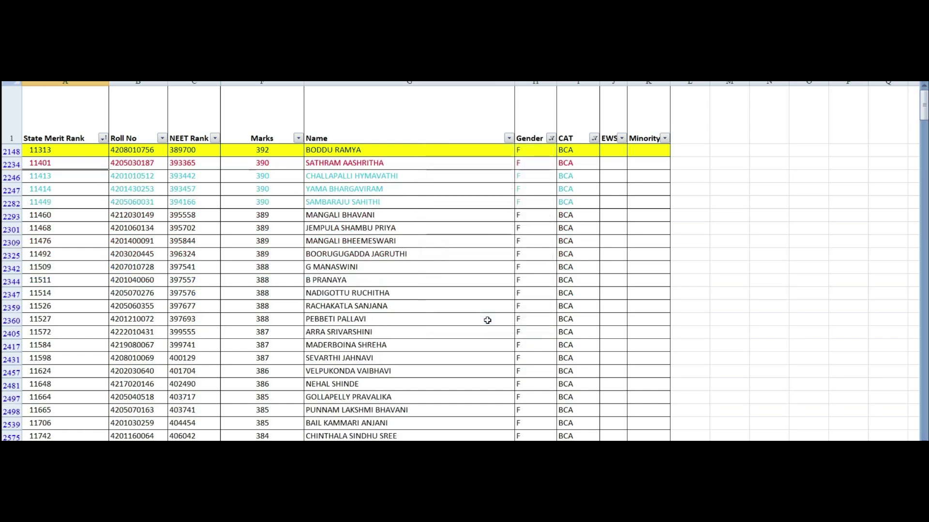
{"action": "left_click", "coordinate": [283, 203]}
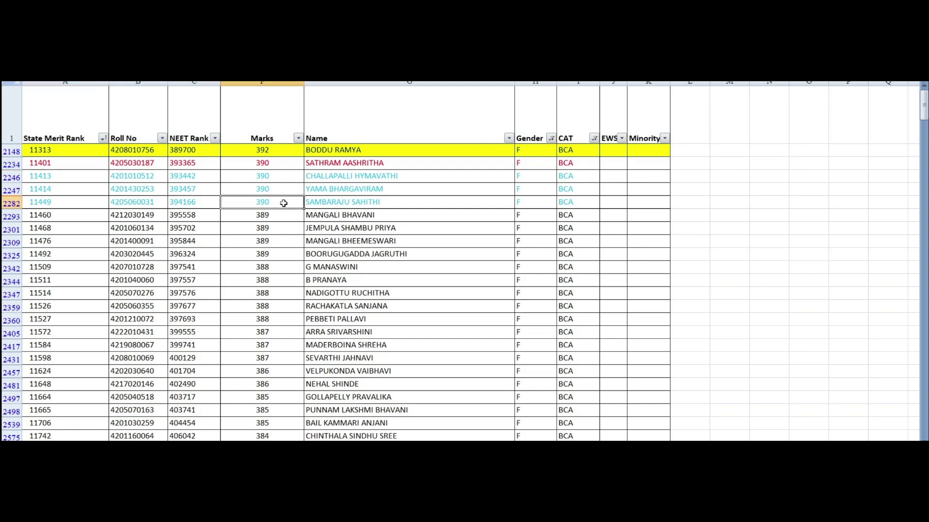
{"action": "left_click", "coordinate": [105, 205]}
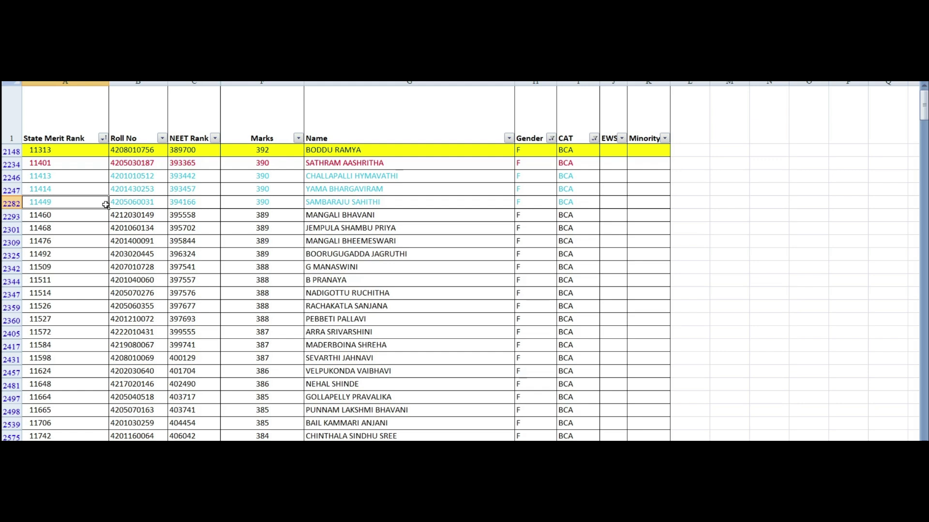
Step: Undo the gender filter on the BCA list and open the category filter options
{"action": "key", "text": "ctrl+z"}
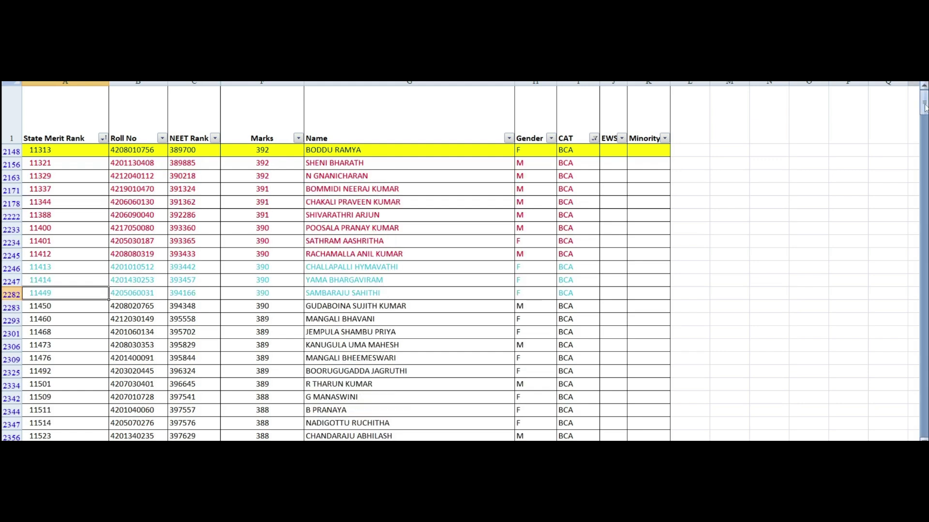
{"action": "left_click", "coordinate": [594, 138]}
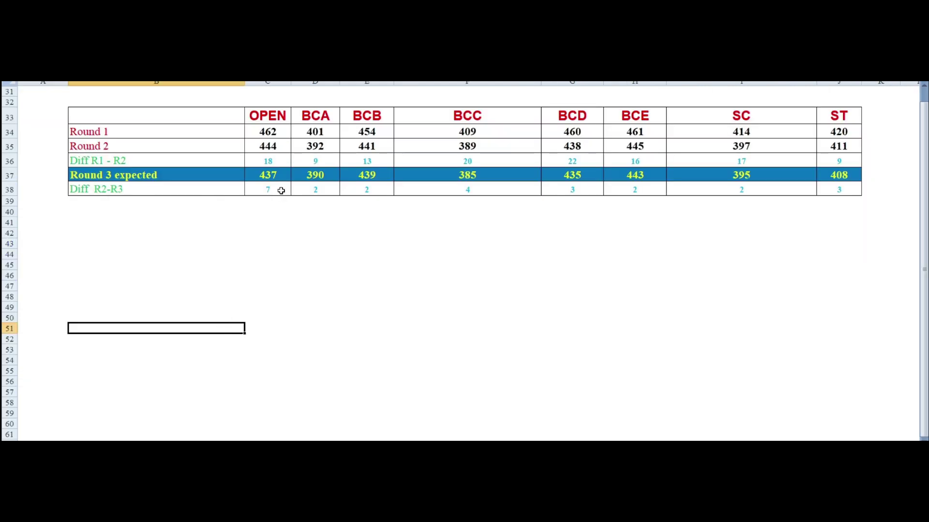
Step: Review the Round 3 expected cutoff marks for every category from OPEN to ST
{"action": "left_click", "coordinate": [282, 176]}
{"action": "left_click", "coordinate": [335, 174]}
{"action": "left_click", "coordinate": [386, 176]}
{"action": "left_click", "coordinate": [492, 176]}
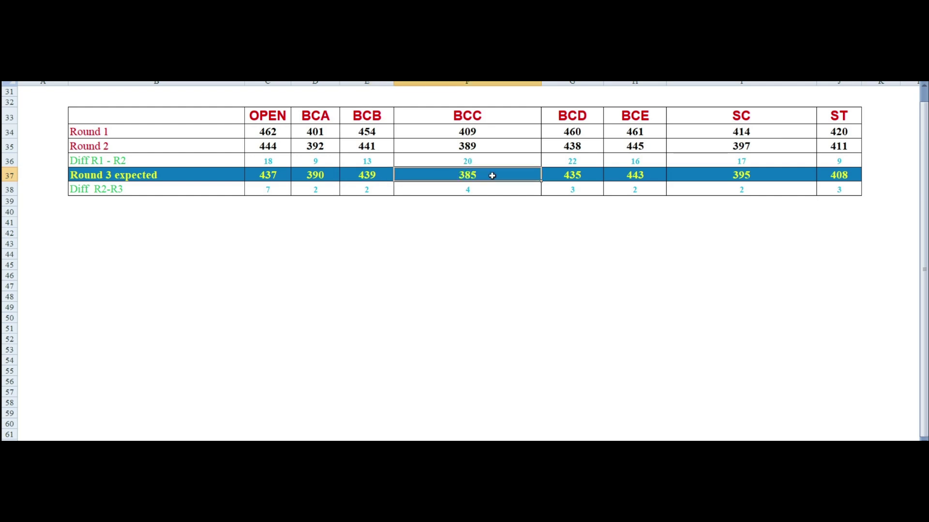
{"action": "left_click", "coordinate": [579, 178]}
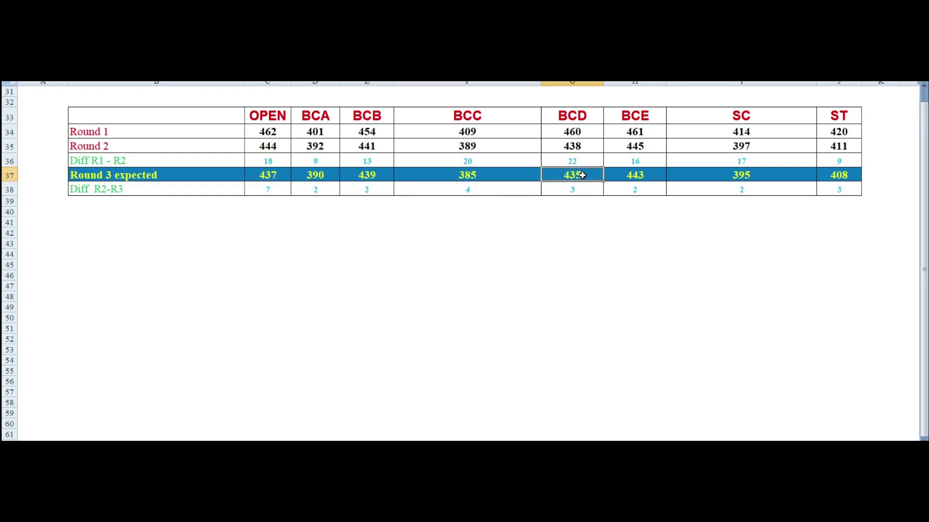
{"action": "left_click", "coordinate": [651, 177]}
{"action": "left_click", "coordinate": [763, 174]}
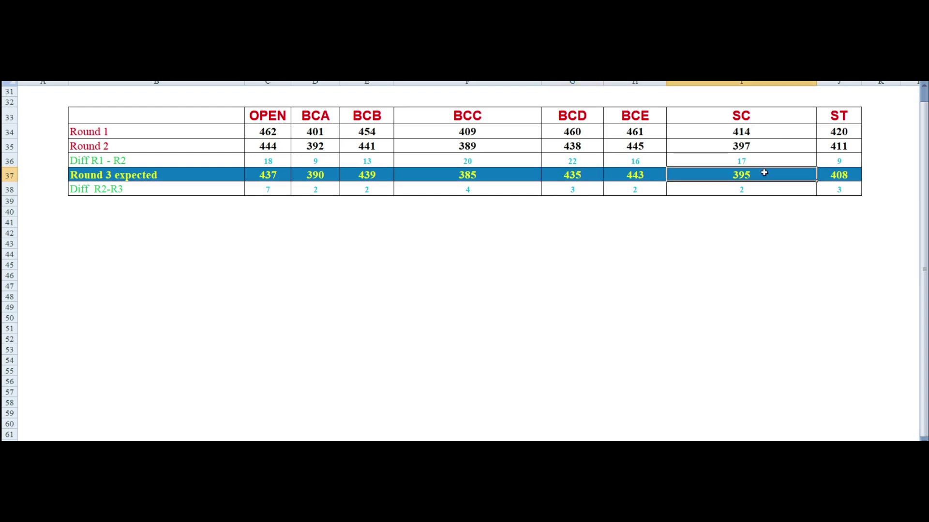
{"action": "left_click", "coordinate": [852, 175]}
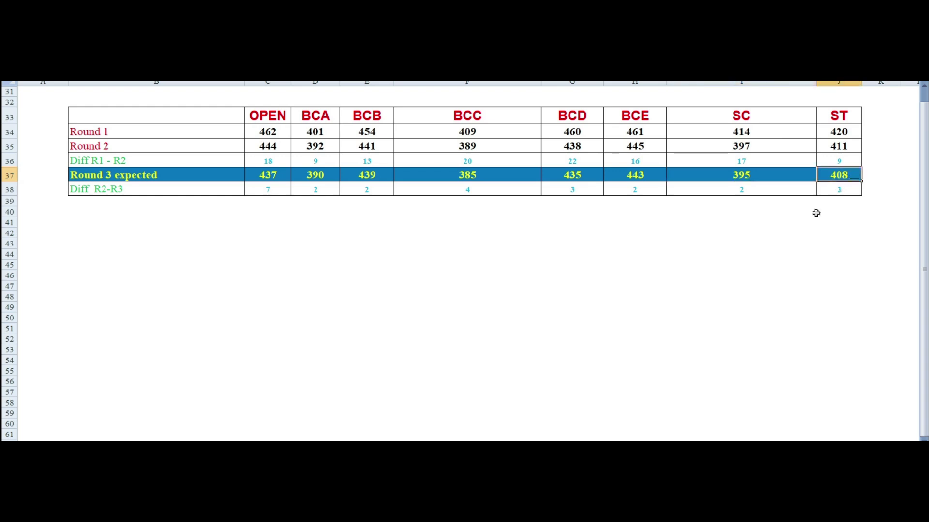
Step: Highlight the whole row of Round 3 expected cutoffs from OPEN through ST
{"action": "key", "text": "shift+Left"}
{"action": "key", "text": "shift+Left"}
{"action": "key", "text": "shift+Left"}
{"action": "key", "text": "shift+Left"}
{"action": "key", "text": "shift+Left"}
{"action": "key", "text": "shift+Left"}
{"action": "key", "text": "shift+Left"}
{"action": "left_click", "coordinate": [268, 235]}
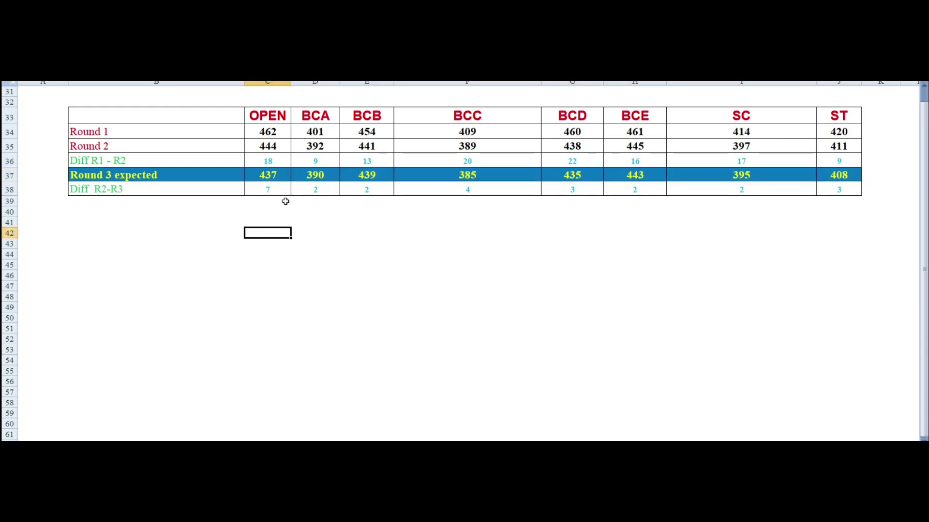
{"action": "left_click_drag", "start_coordinate": [269, 177], "coordinate": [825, 178]}
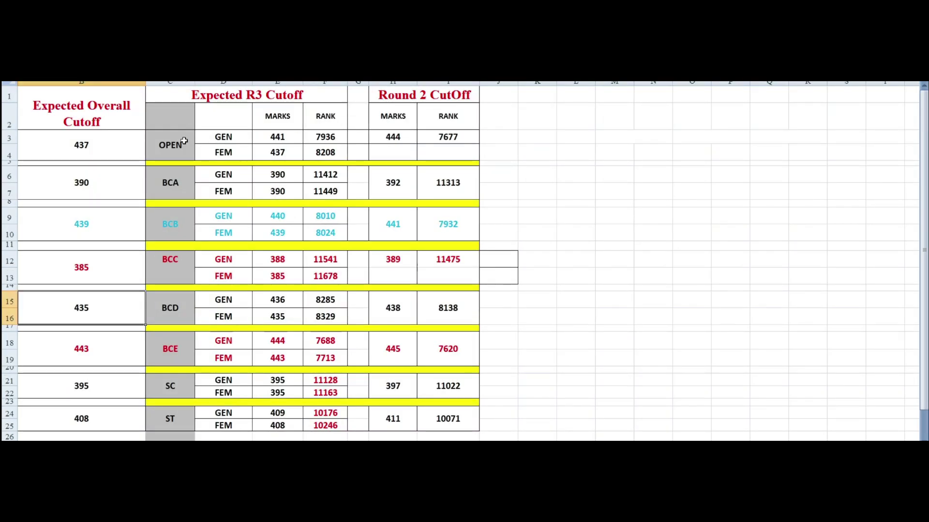
Step: Examine the expected R3 cutoff marks and ranks for OPEN general and female candidates
{"action": "left_click", "coordinate": [218, 136]}
{"action": "left_click", "coordinate": [293, 137]}
{"action": "left_click", "coordinate": [340, 139]}
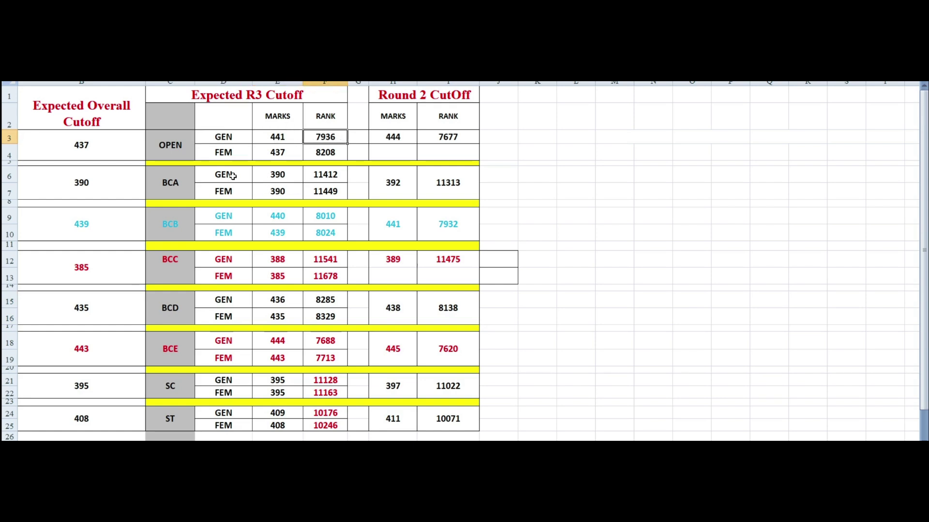
{"action": "left_click", "coordinate": [228, 154]}
{"action": "left_click", "coordinate": [293, 153]}
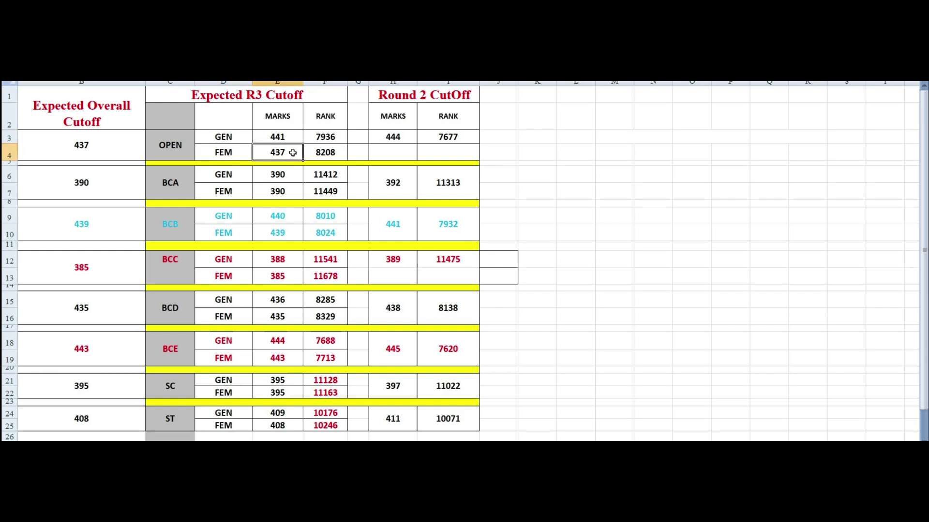
{"action": "left_click", "coordinate": [323, 153]}
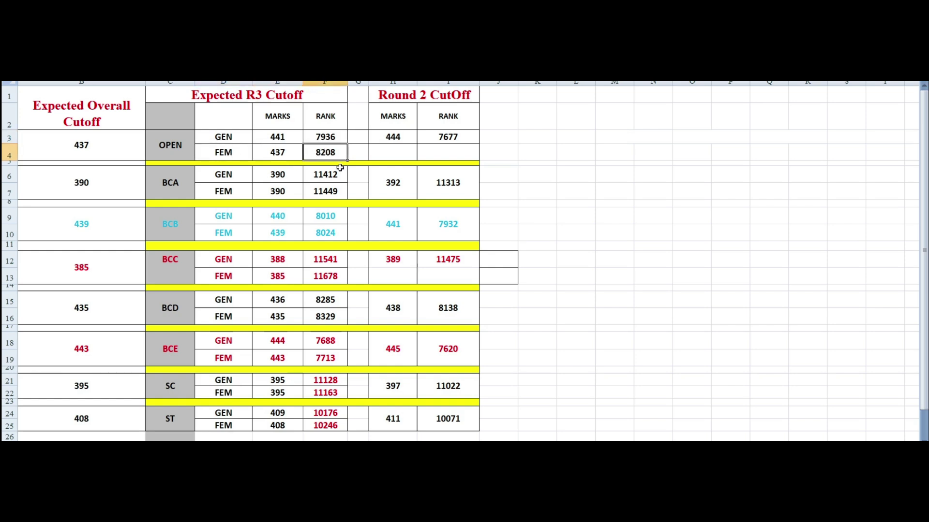
Step: Examine the expected R3 cutoff marks and ranks for BCA general and female candidates
{"action": "left_click", "coordinate": [227, 173]}
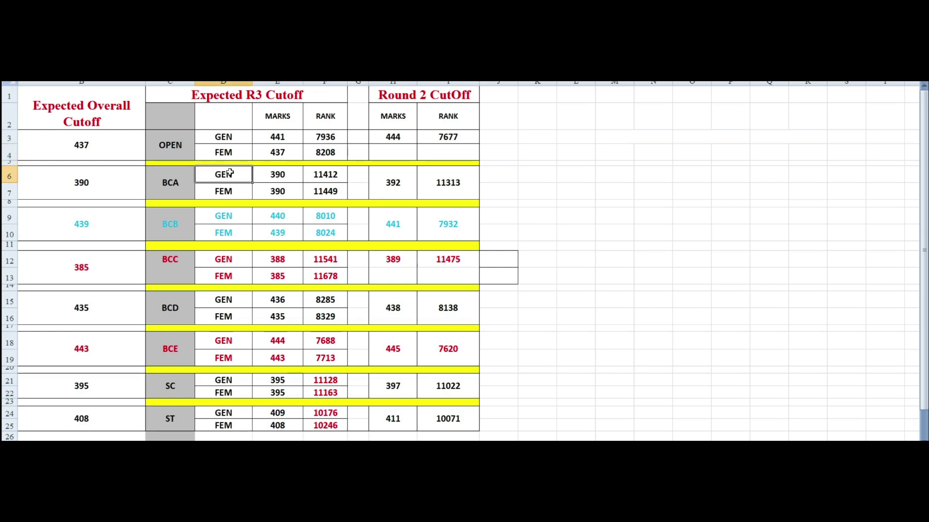
{"action": "left_click", "coordinate": [279, 177]}
{"action": "left_click", "coordinate": [325, 177]}
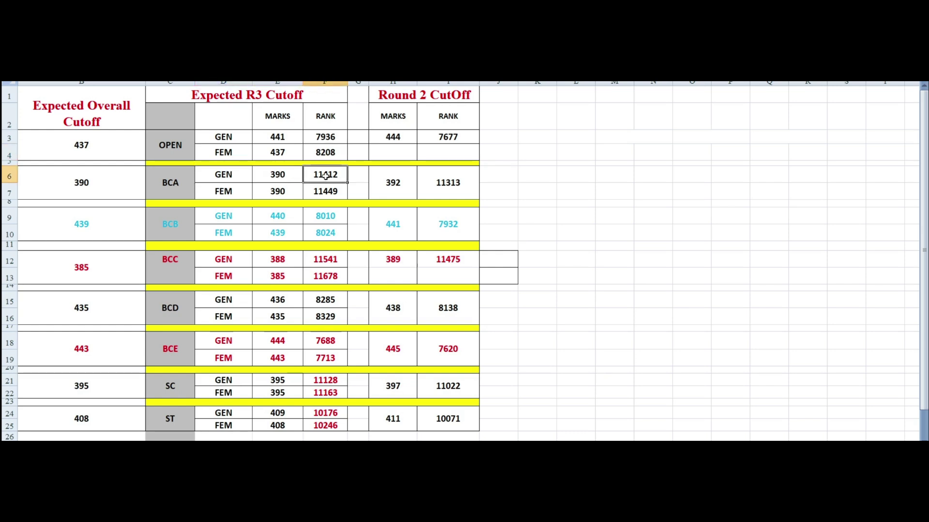
{"action": "left_click", "coordinate": [223, 192]}
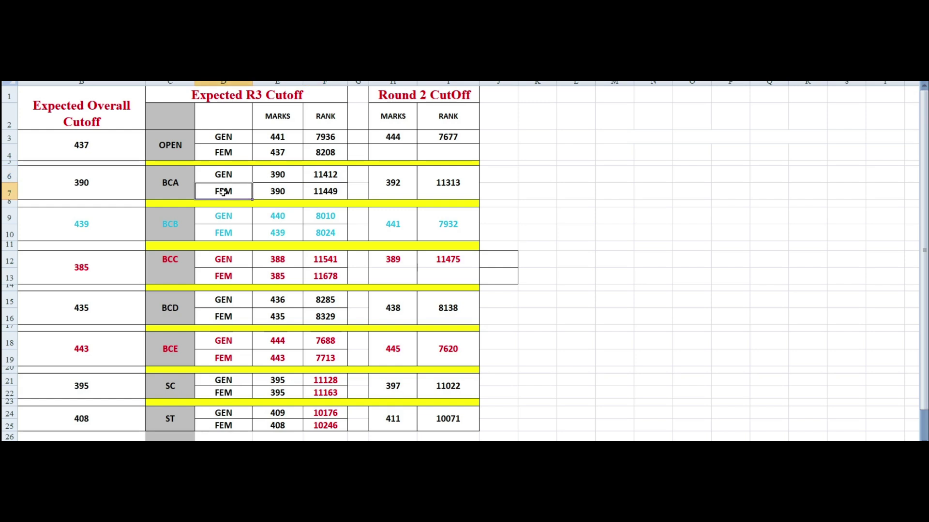
{"action": "left_click", "coordinate": [293, 191]}
{"action": "left_click", "coordinate": [320, 191]}
Step: Examine the expected R3 cutoff marks for BCB general and female candidates
{"action": "left_click", "coordinate": [172, 232]}
{"action": "left_click", "coordinate": [223, 216]}
{"action": "left_click", "coordinate": [282, 217]}
{"action": "left_click", "coordinate": [234, 233]}
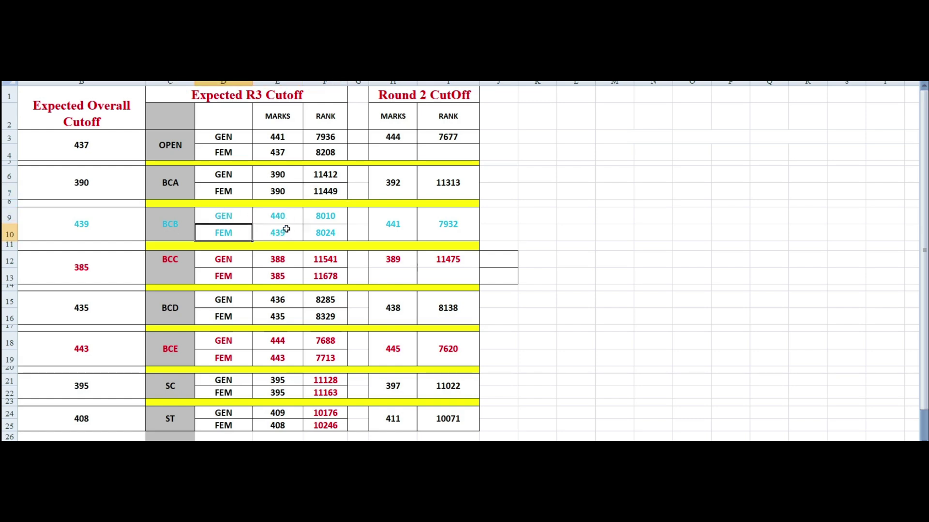
{"action": "left_click", "coordinate": [285, 235]}
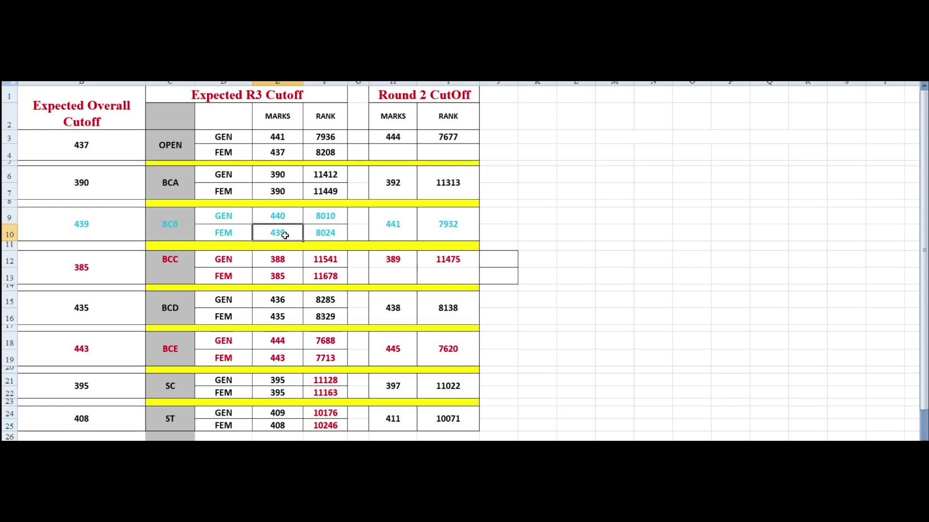
Step: Examine the expected R3 cutoff marks for general and female candidates in the BCC and BCD categories
{"action": "left_click", "coordinate": [187, 279]}
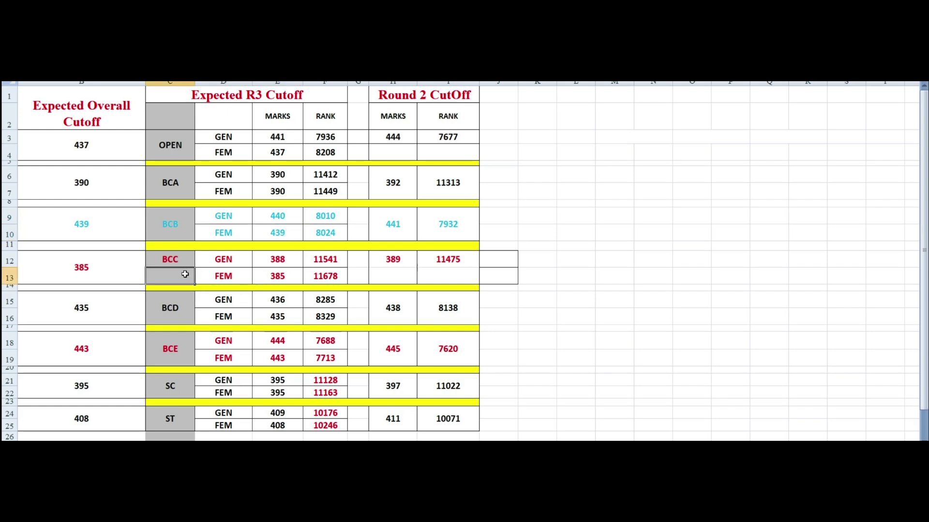
{"action": "left_click", "coordinate": [263, 259]}
{"action": "left_click", "coordinate": [267, 278]}
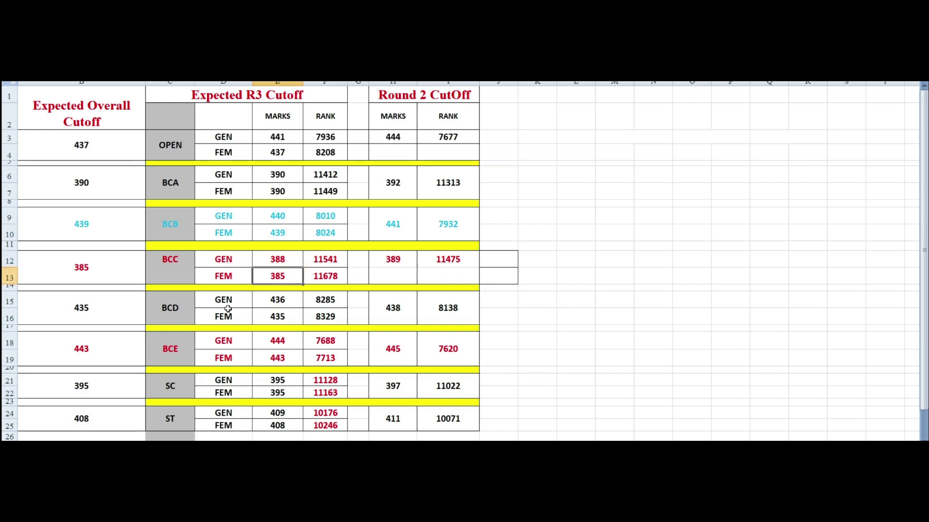
{"action": "left_click", "coordinate": [175, 308]}
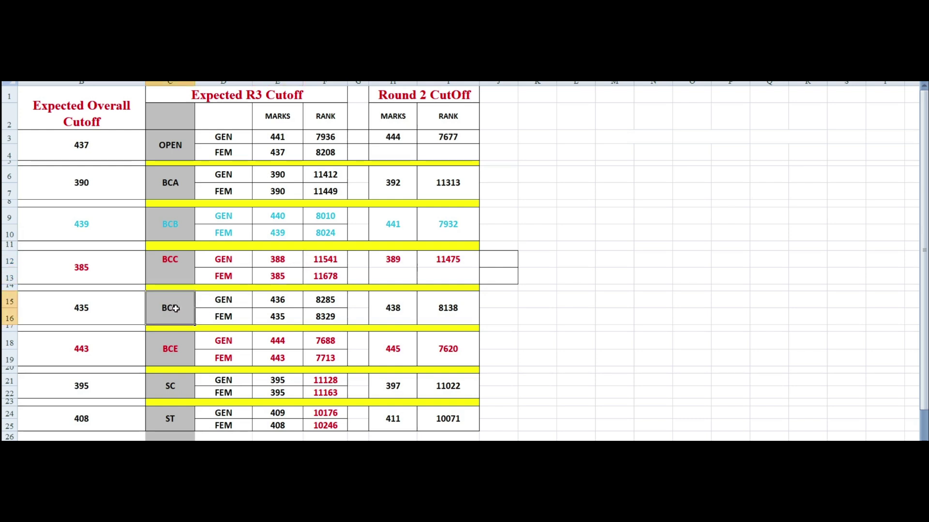
{"action": "left_click", "coordinate": [245, 298]}
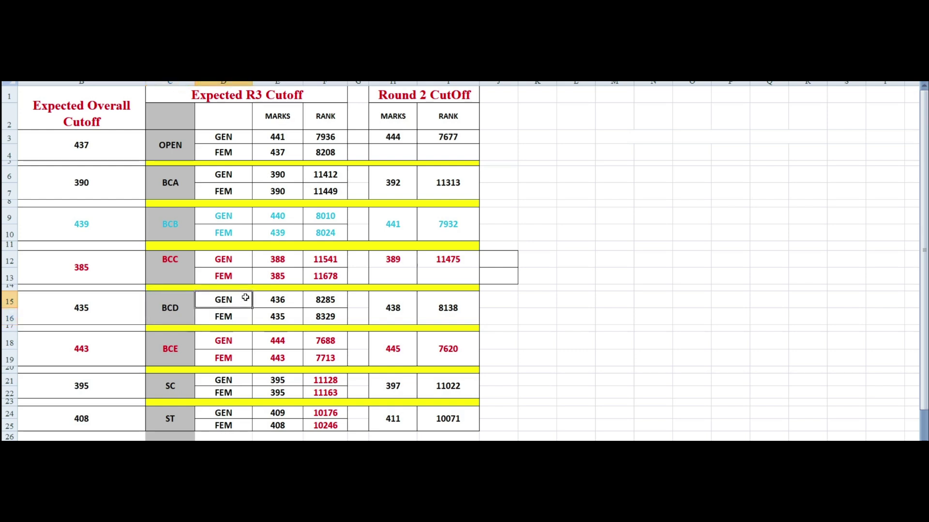
{"action": "left_click", "coordinate": [276, 299]}
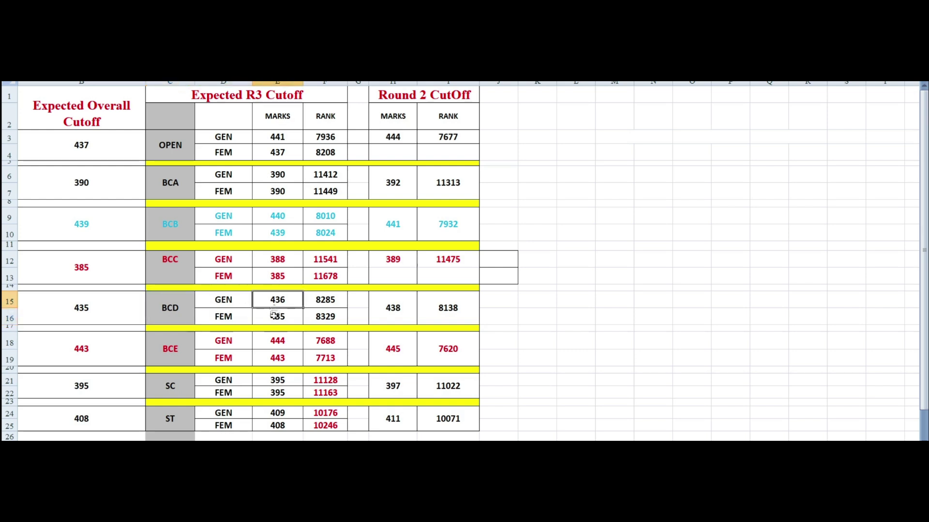
{"action": "left_click", "coordinate": [275, 315]}
Step: Examine the expected R3 cutoff marks for general and female candidates in the BCE and SC categories
{"action": "left_click", "coordinate": [174, 352]}
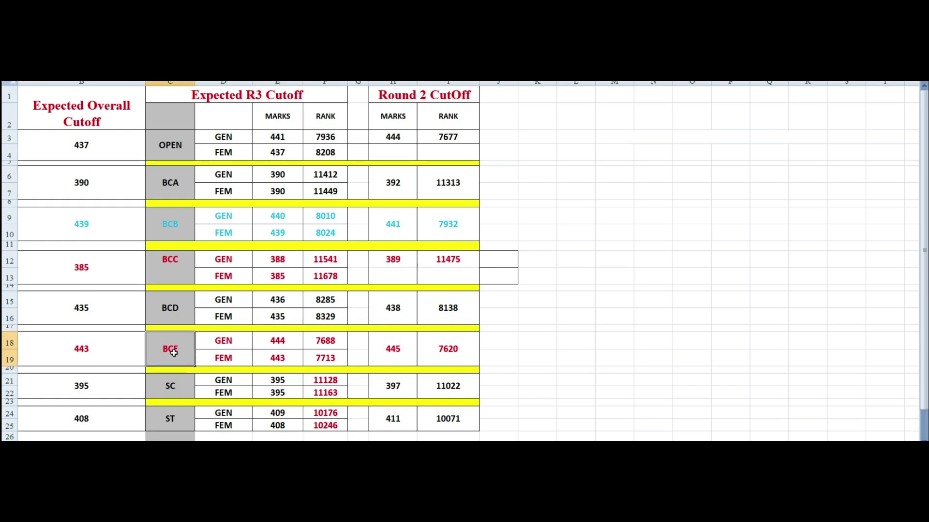
{"action": "left_click", "coordinate": [238, 342]}
{"action": "left_click", "coordinate": [284, 340]}
{"action": "left_click", "coordinate": [283, 359]}
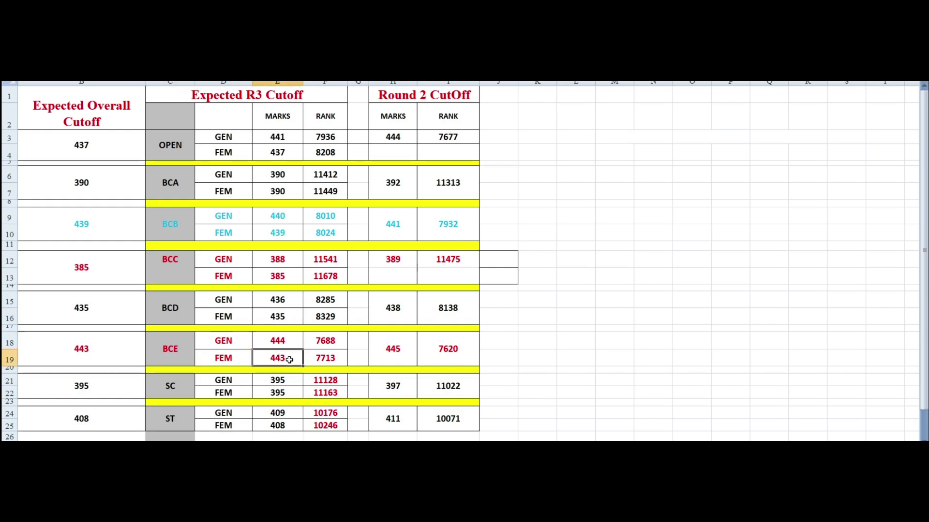
{"action": "left_click", "coordinate": [243, 382]}
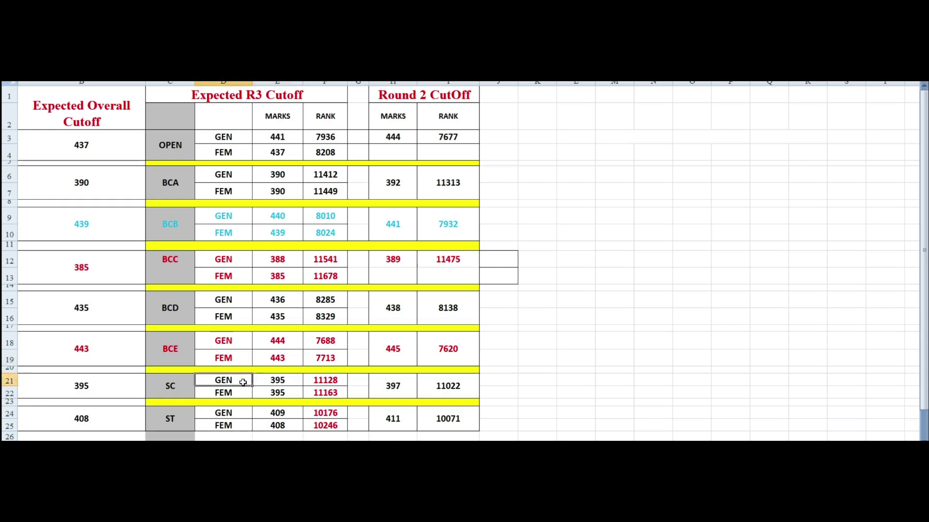
{"action": "left_click", "coordinate": [278, 380]}
{"action": "left_click", "coordinate": [274, 391]}
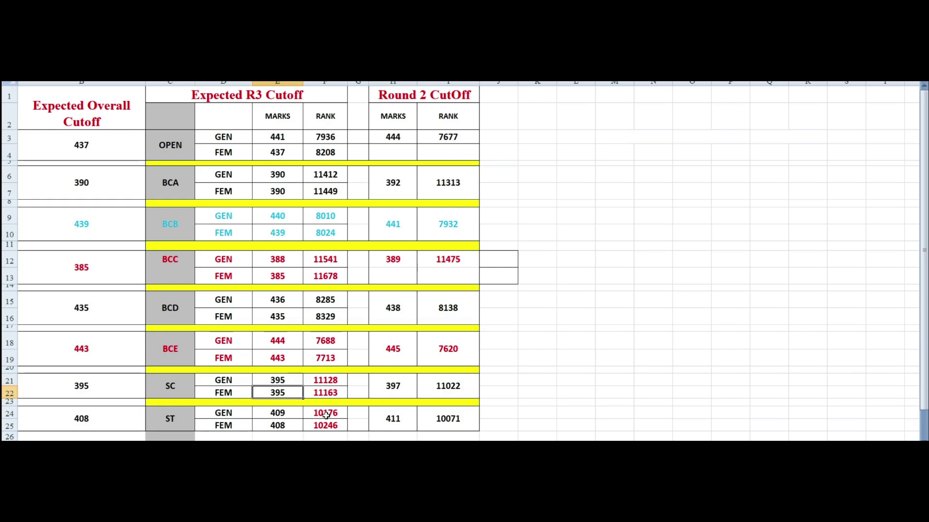
Step: Examine the expected R3 cutoff marks for ST general and female candidates
{"action": "left_click", "coordinate": [178, 413]}
{"action": "left_click", "coordinate": [239, 413]}
{"action": "left_click", "coordinate": [287, 414]}
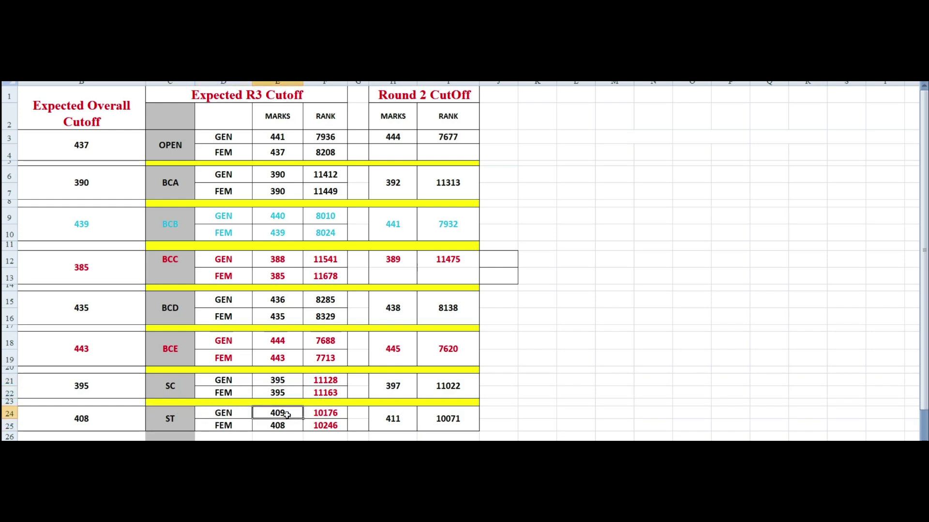
{"action": "left_click", "coordinate": [249, 428]}
{"action": "left_click", "coordinate": [278, 427]}
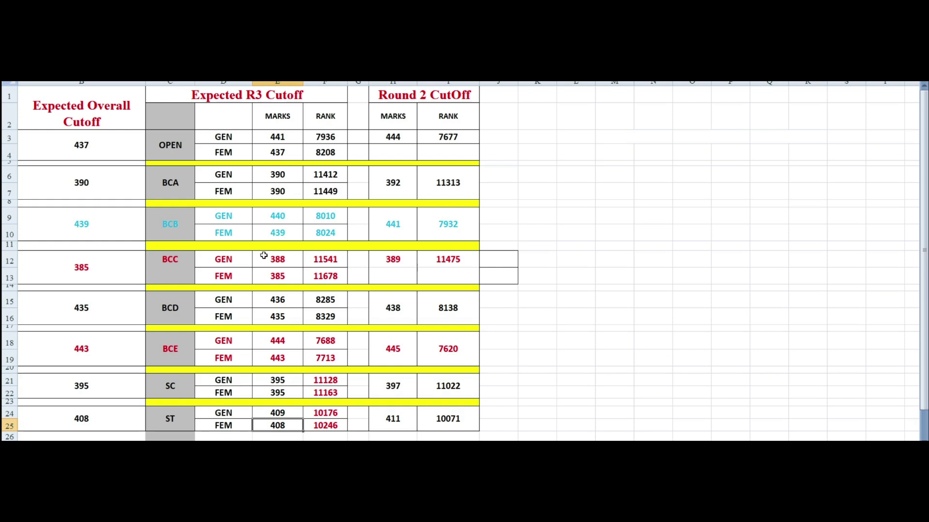
Step: Highlight the Expected Overall Cutoff values for all categories from OPEN through ST
{"action": "left_click_drag", "start_coordinate": [116, 146], "coordinate": [106, 429]}
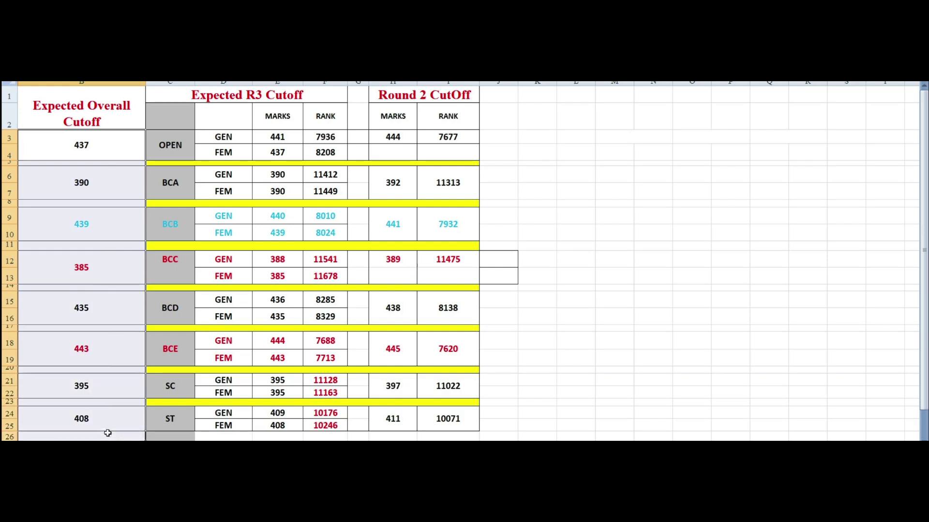